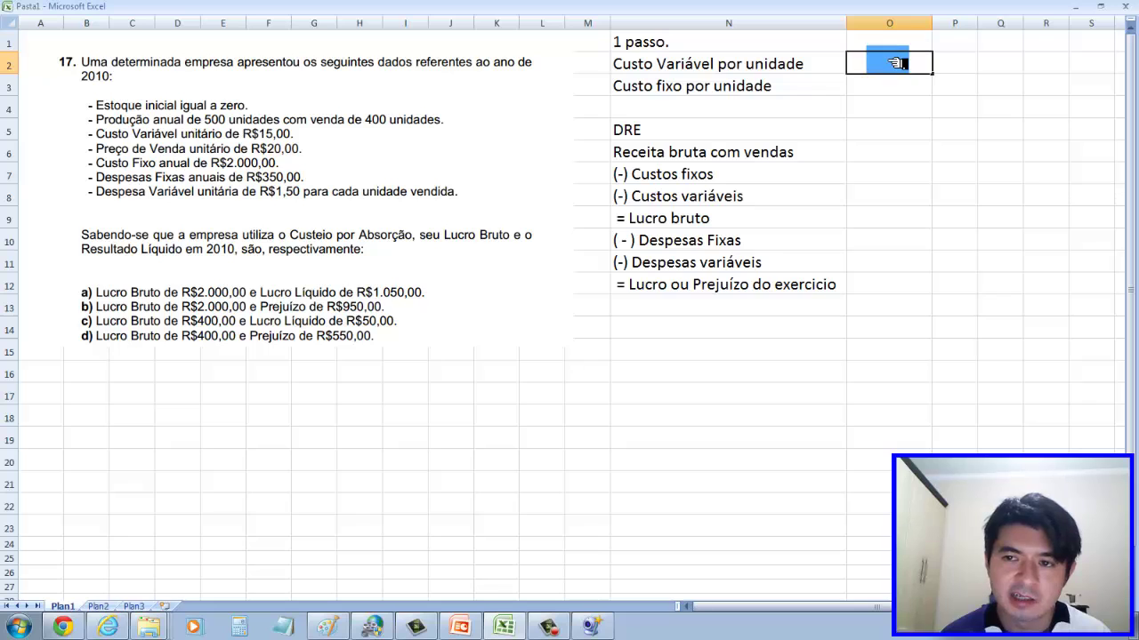
# Step: Enter 15 as the variable cost per unit in O2 and =2000/500 as the fixed cost per unit in O3
pyautogui.write('15')
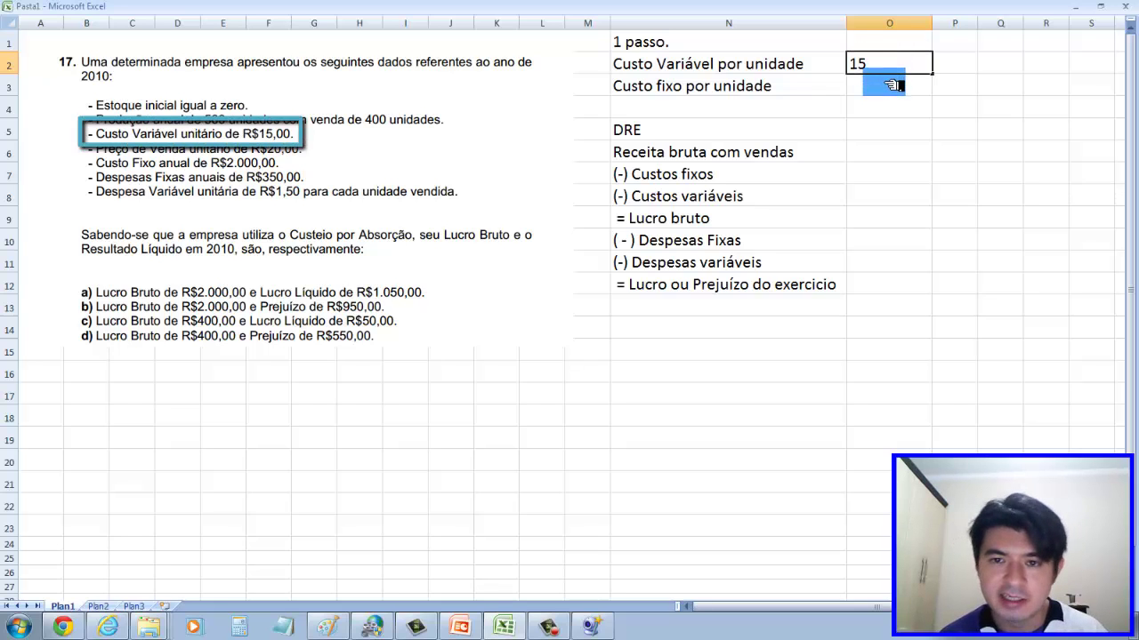
pyautogui.press('Return')
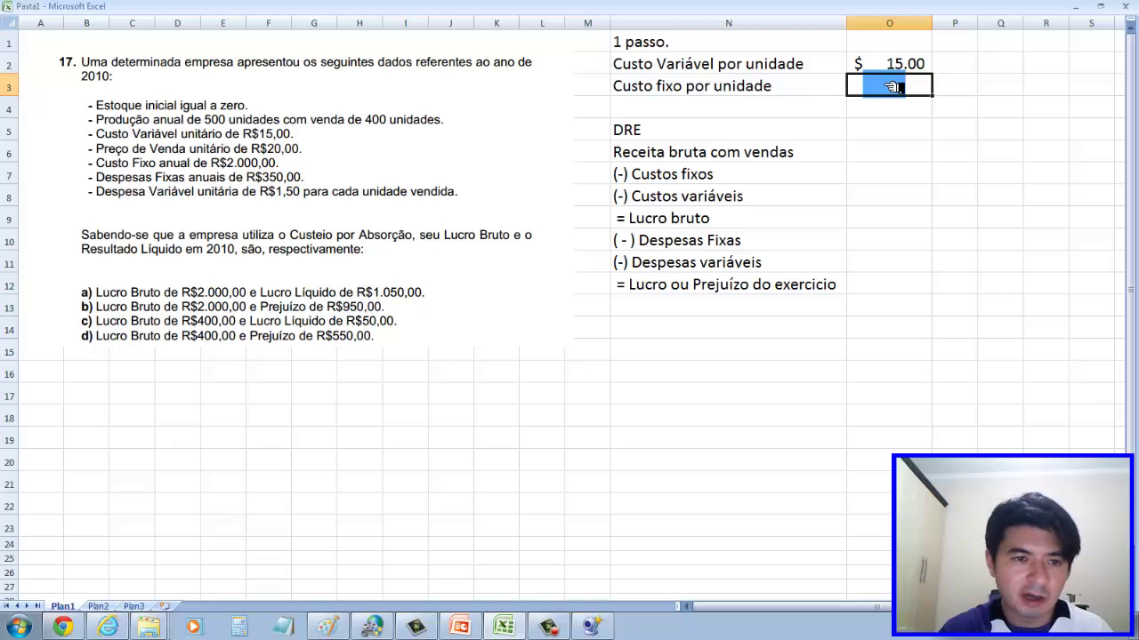
pyautogui.write('=')
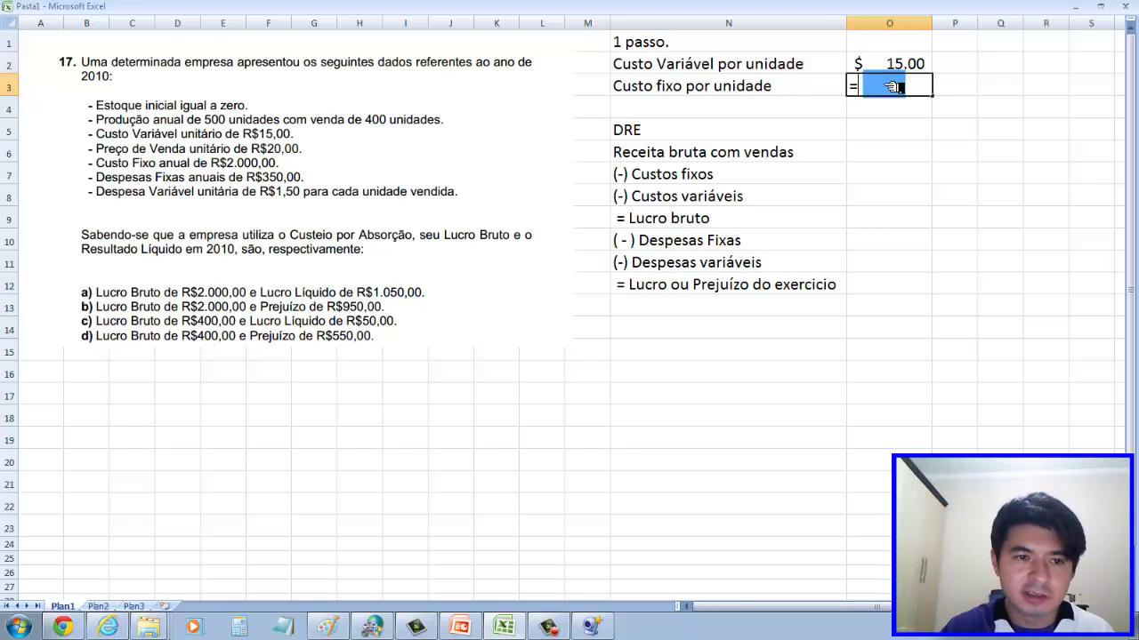
pyautogui.write('20')
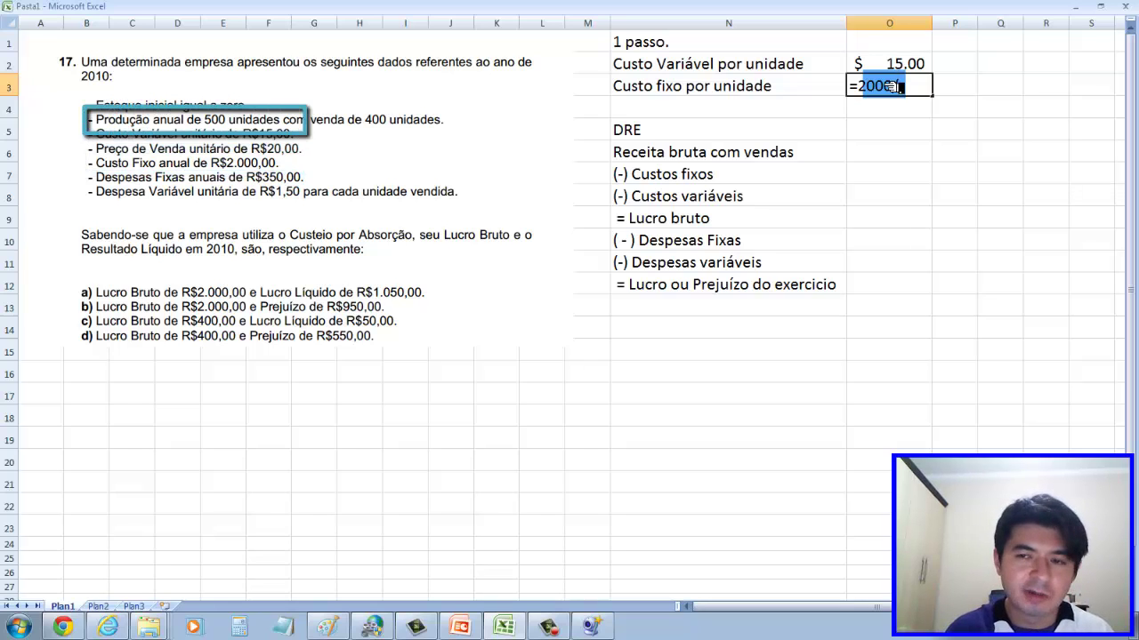
pyautogui.write('00/500')
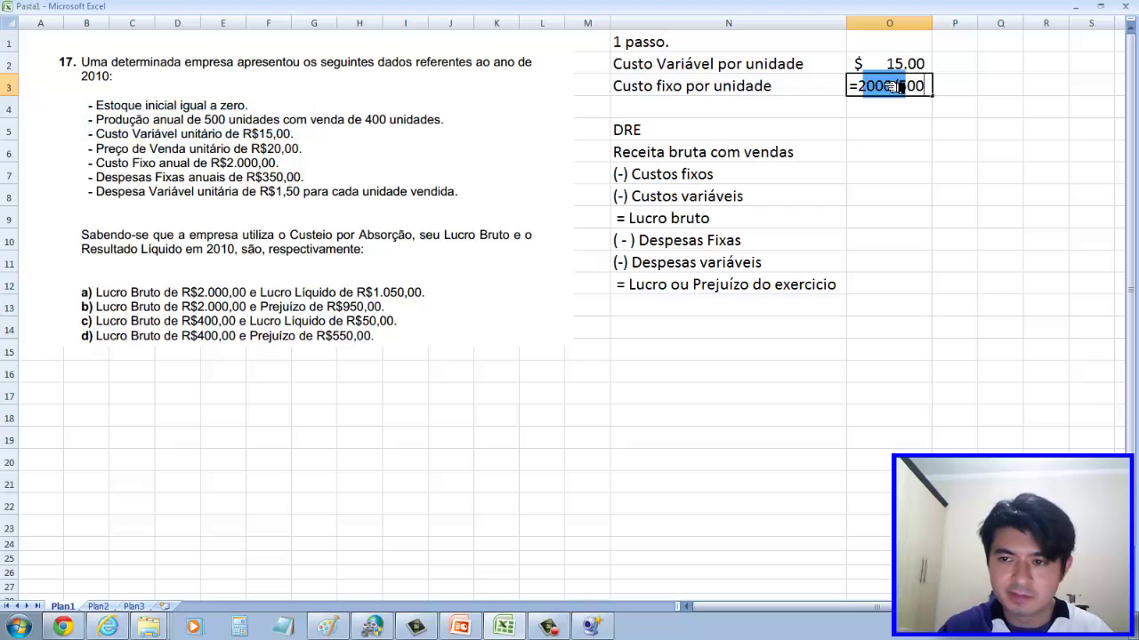
pyautogui.press('Return')
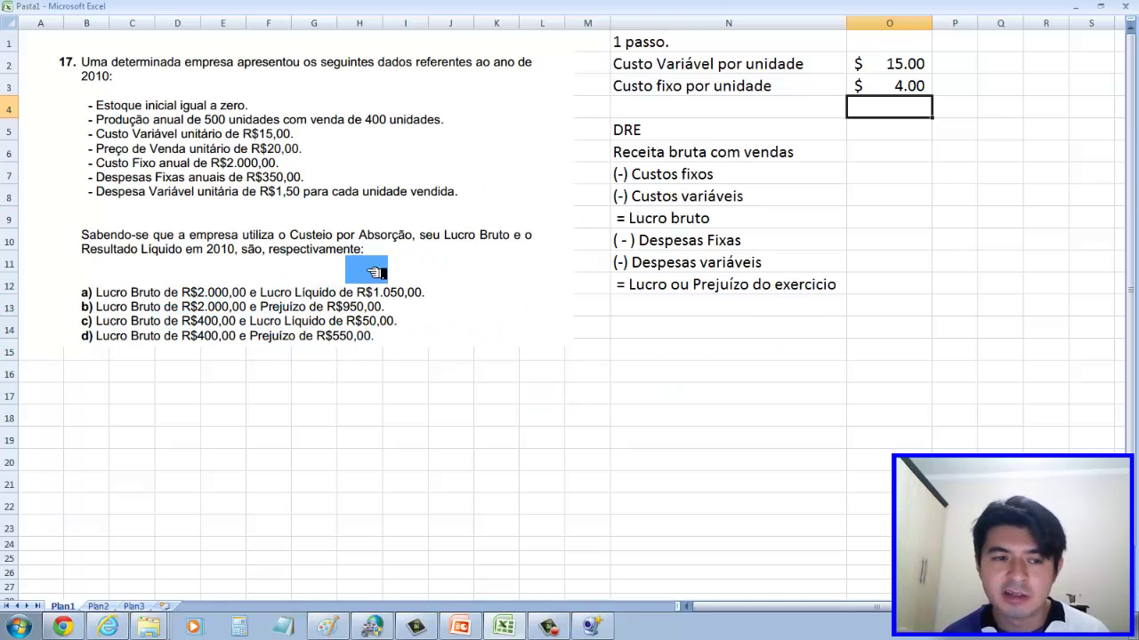
# Step: Calculate the gross sales revenue in O6 with the formula =400*20
pyautogui.click(879, 152)
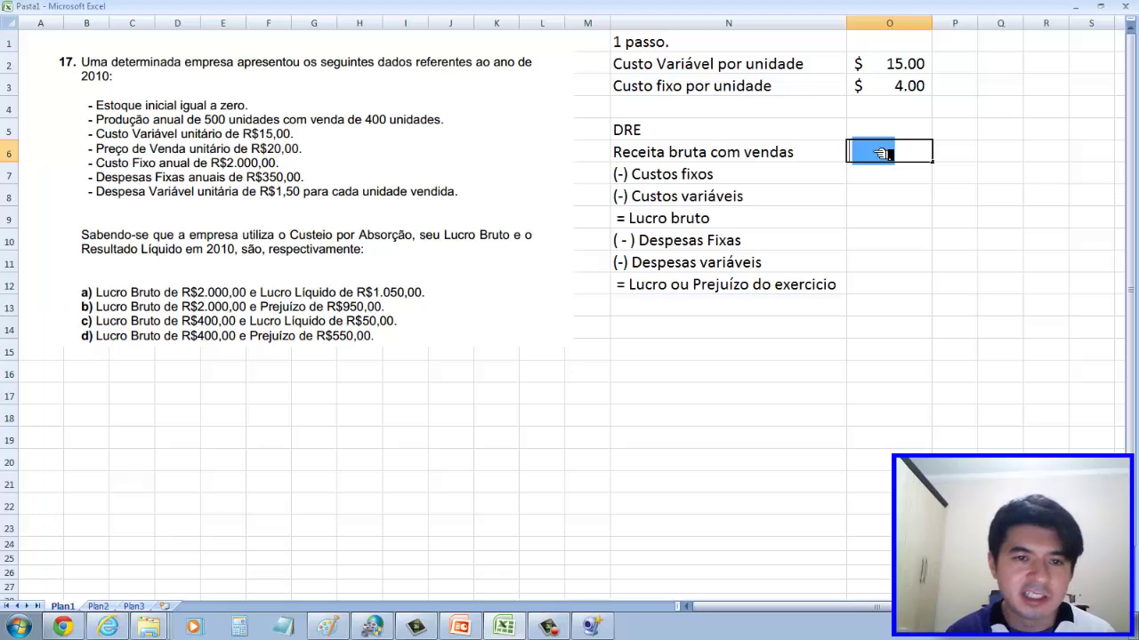
pyautogui.write('=400')
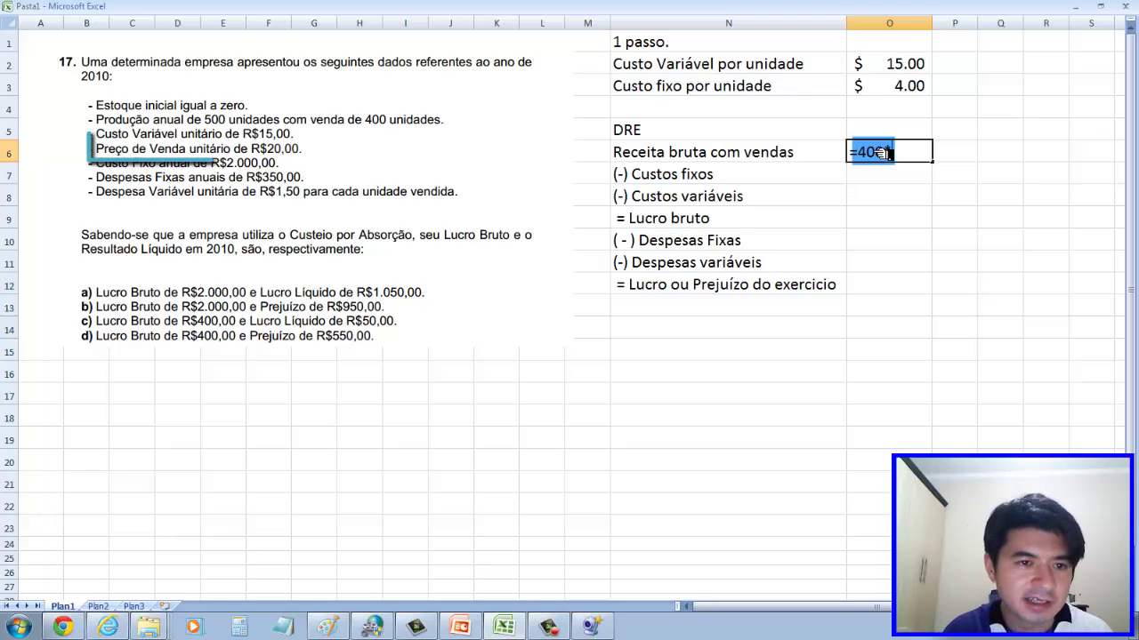
pyautogui.write('*')
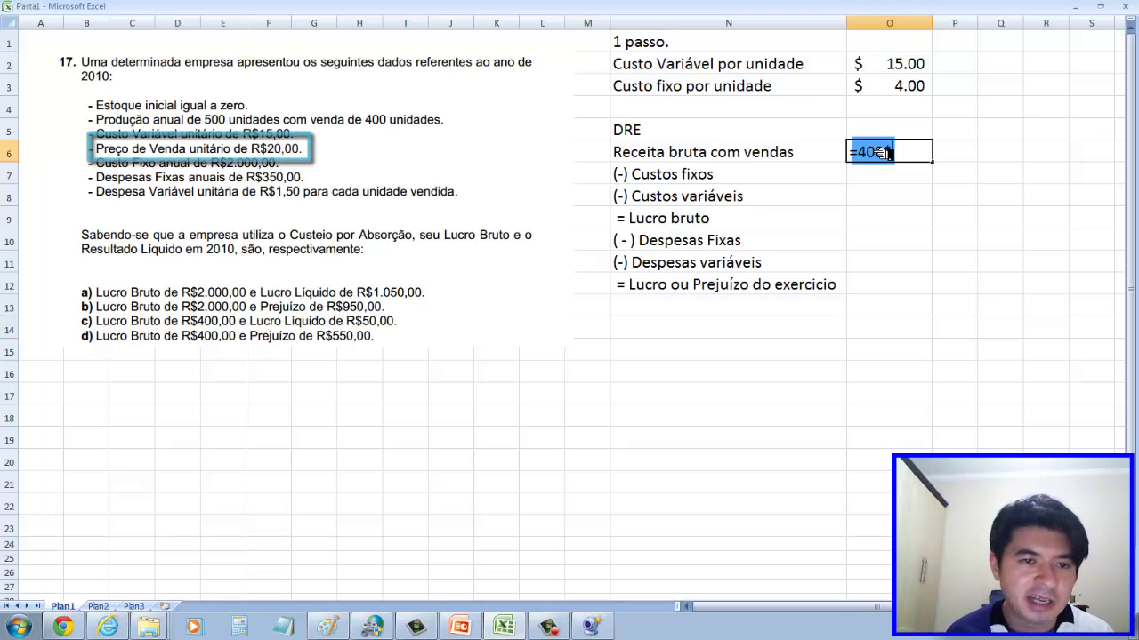
pyautogui.write('20')
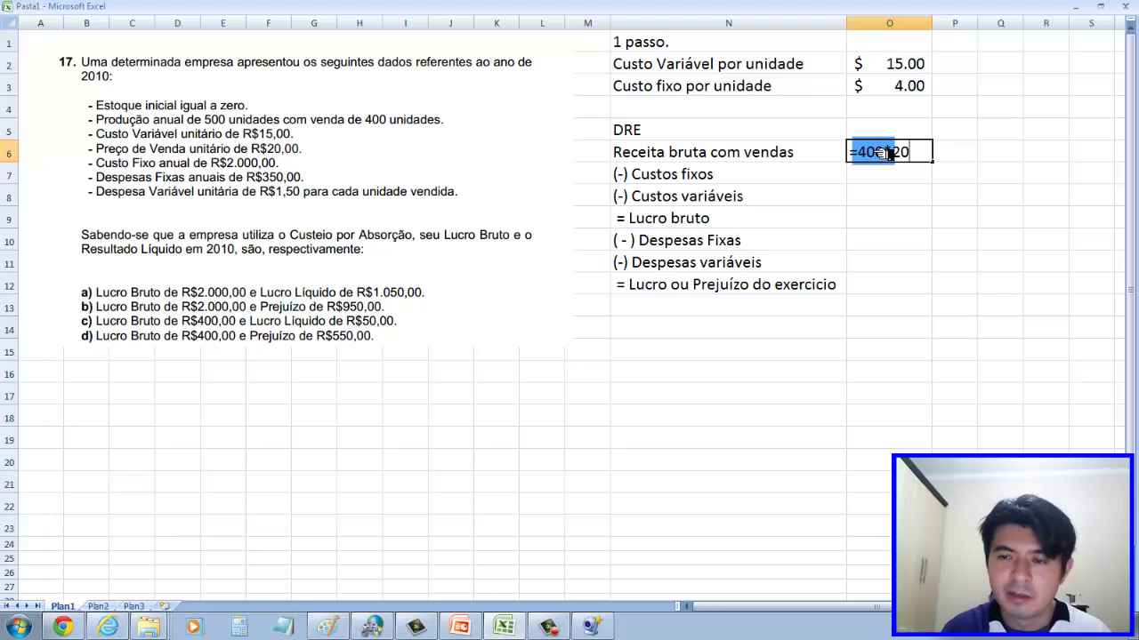
pyautogui.press('Return')
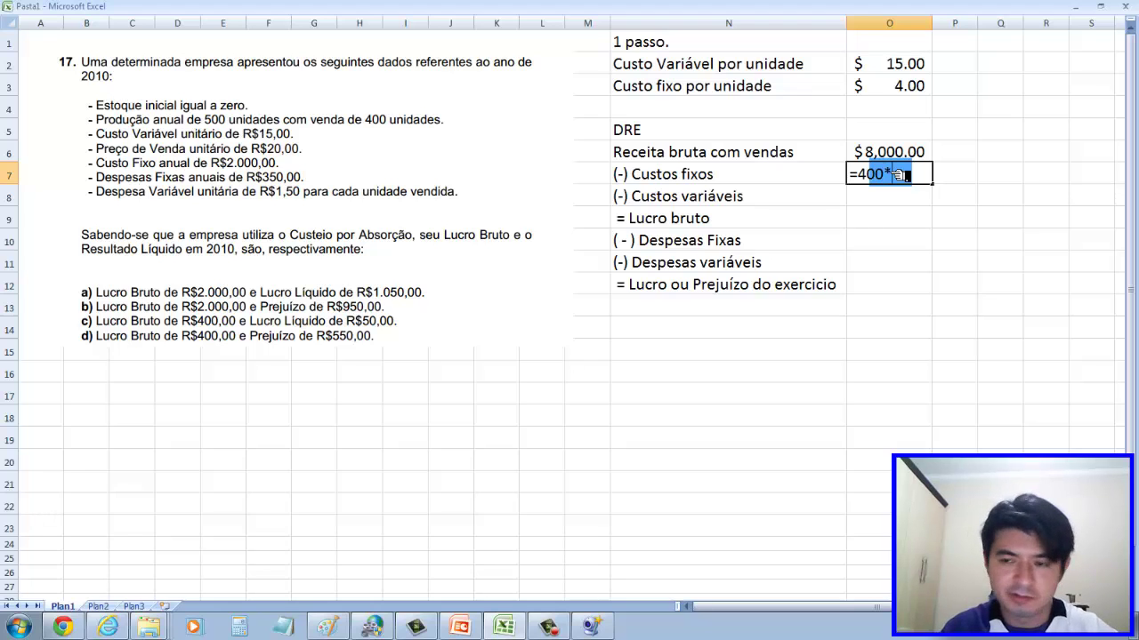
# Step: Calculate fixed costs in O7 as 400 times the unit fixed cost, and variable costs in O8 with =400*15
pyautogui.press('Return')
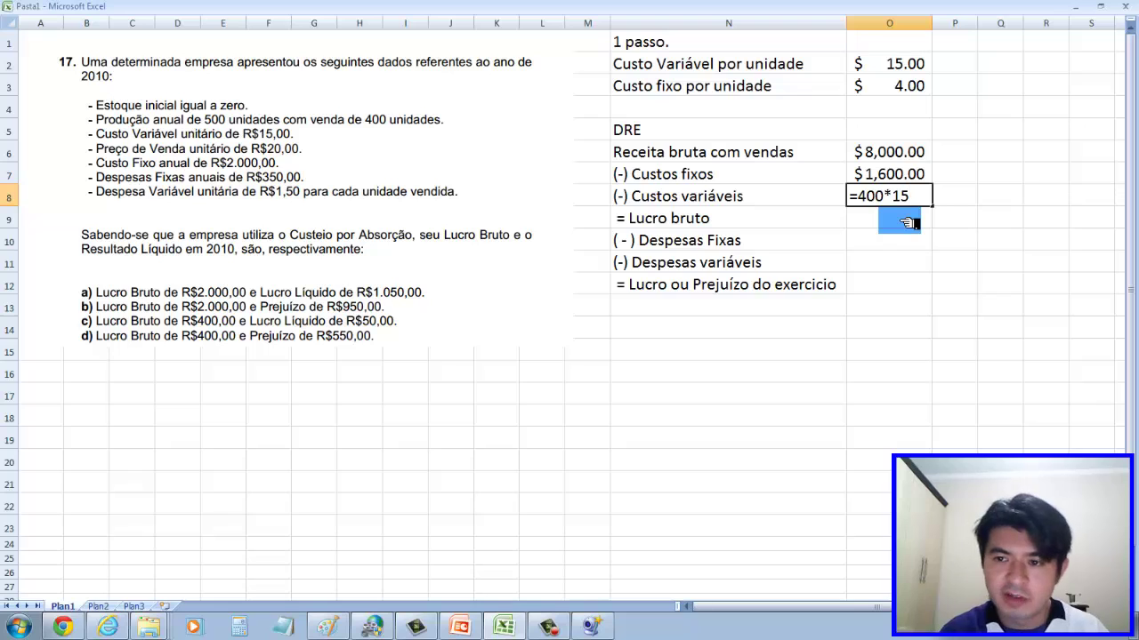
pyautogui.click(907, 222)
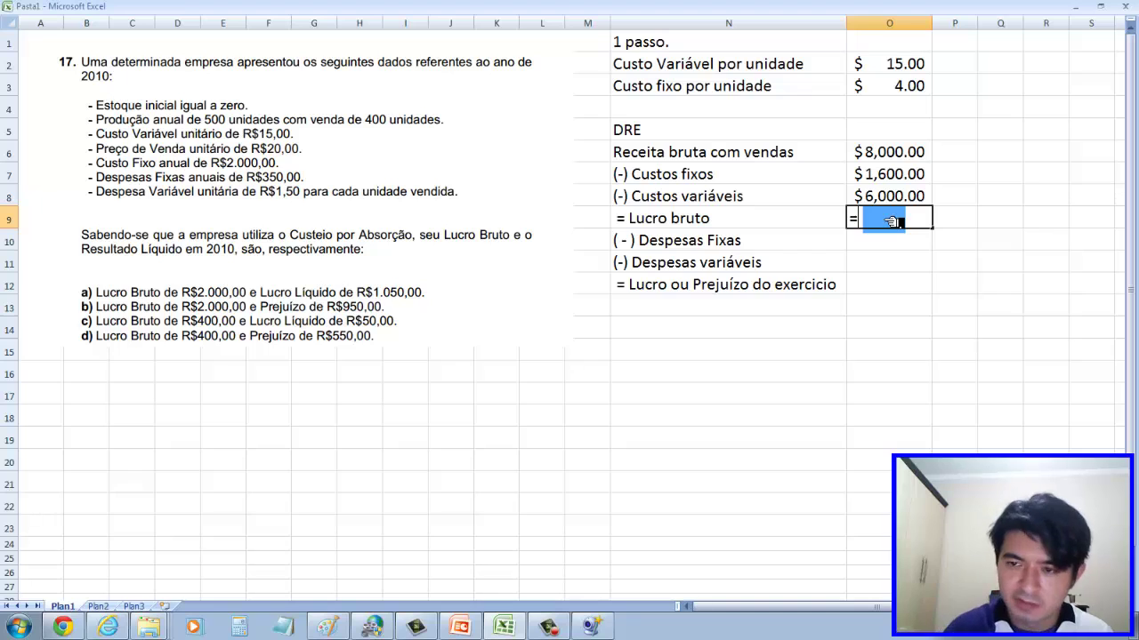
# Step: Calculate the gross profit in O9 by subtracting fixed and variable costs from revenue with =O6-O7-O8
pyautogui.click(901, 152)
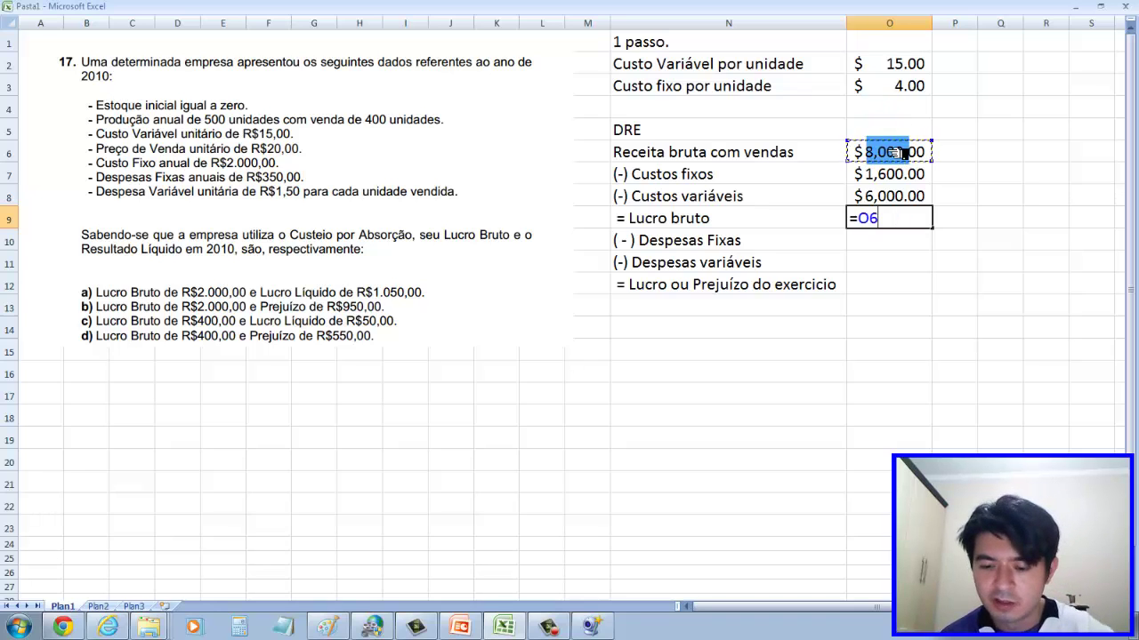
pyautogui.write('-')
pyautogui.click(897, 174)
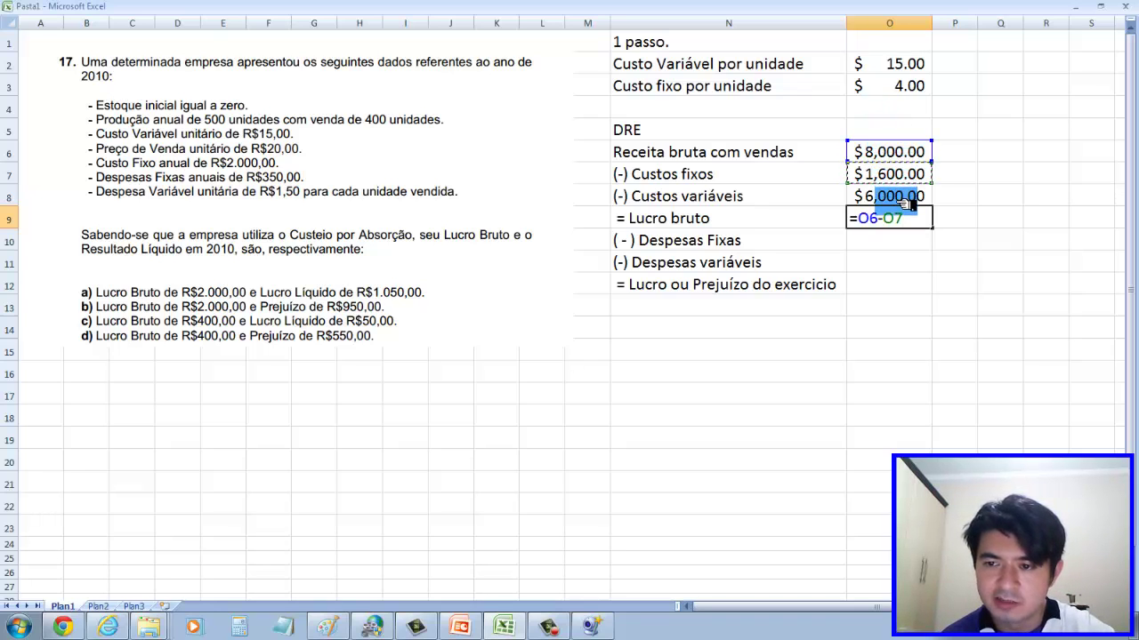
pyautogui.write('-')
pyautogui.click(903, 197)
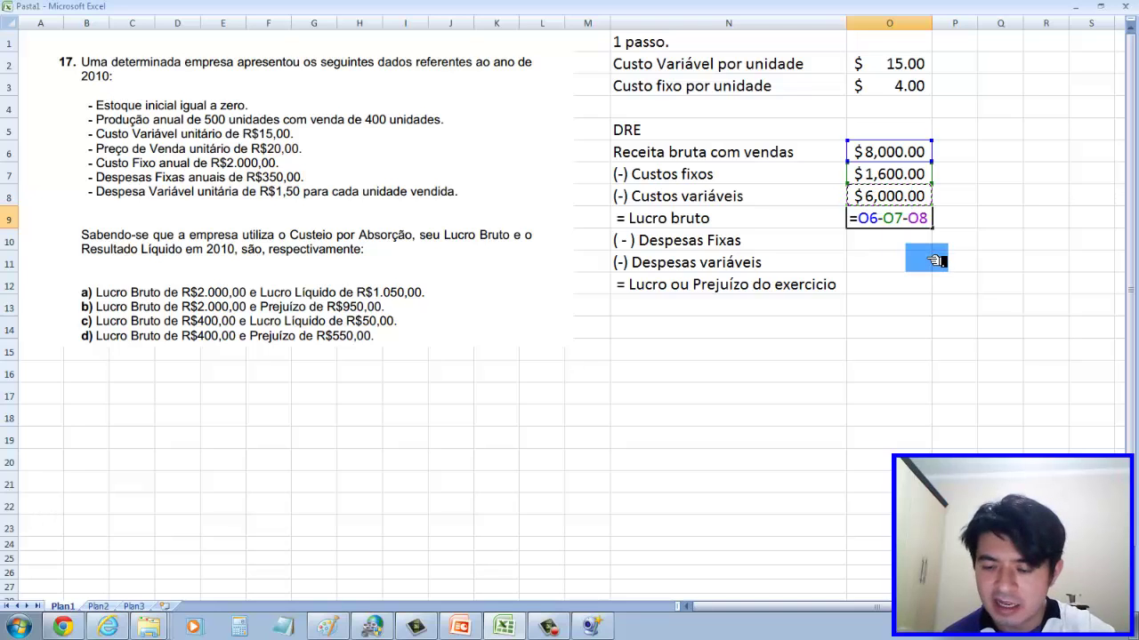
pyautogui.press('Return')
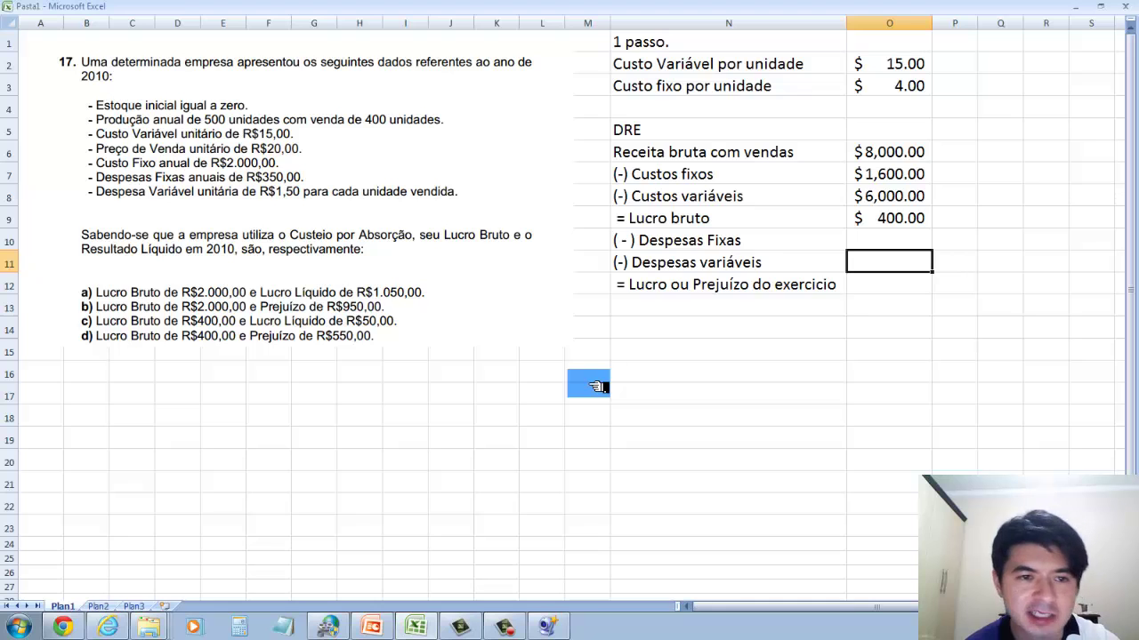
# Step: Enter 350 as the fixed expenses in O10 and =400*1.5 as the variable expenses in O11
pyautogui.click(890, 239)
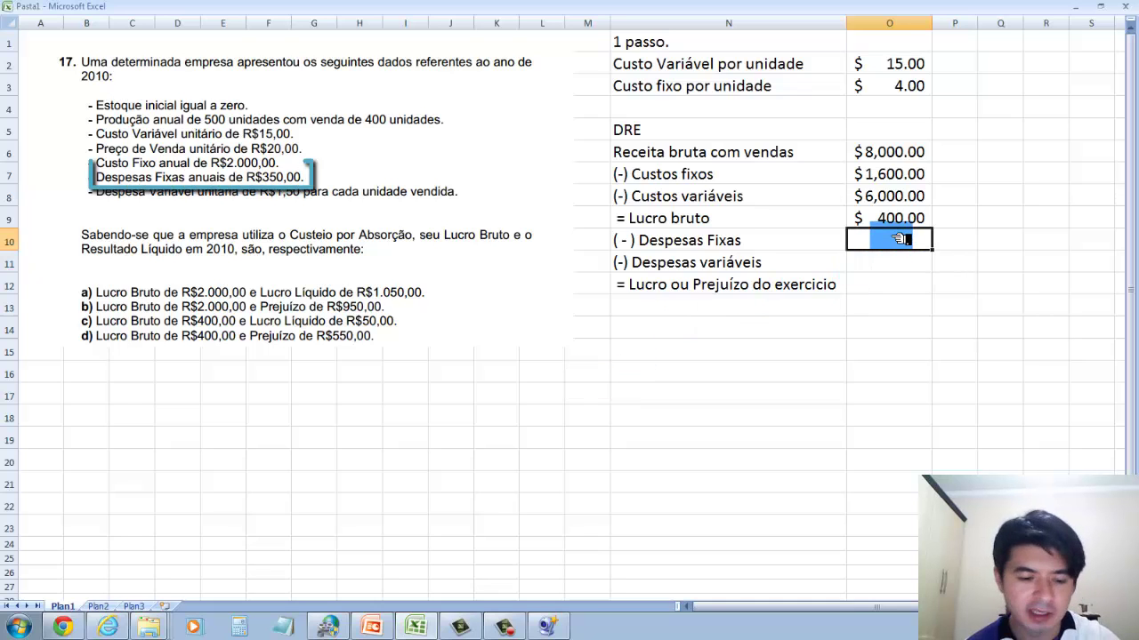
pyautogui.write('350')
pyautogui.press('Return')
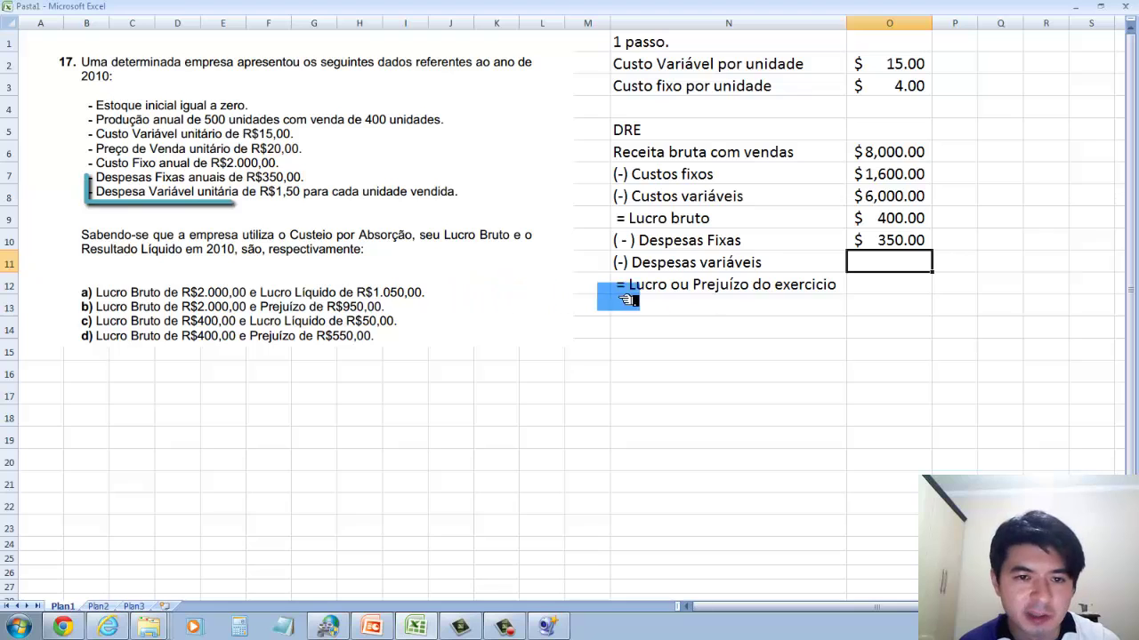
pyautogui.write('=')
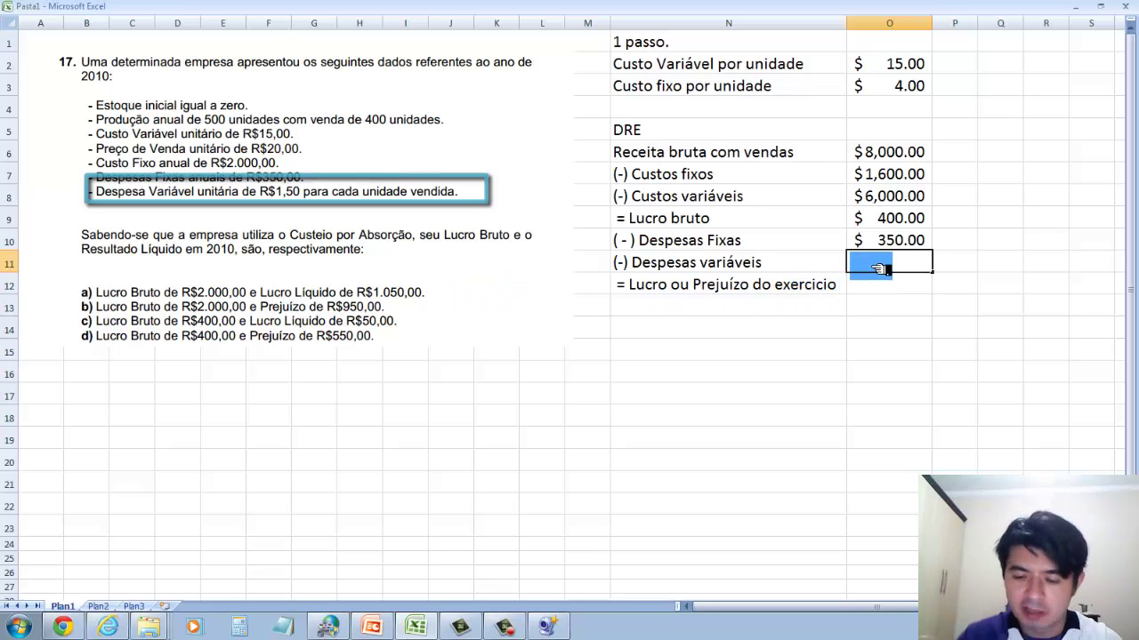
pyautogui.write('400*1.5')
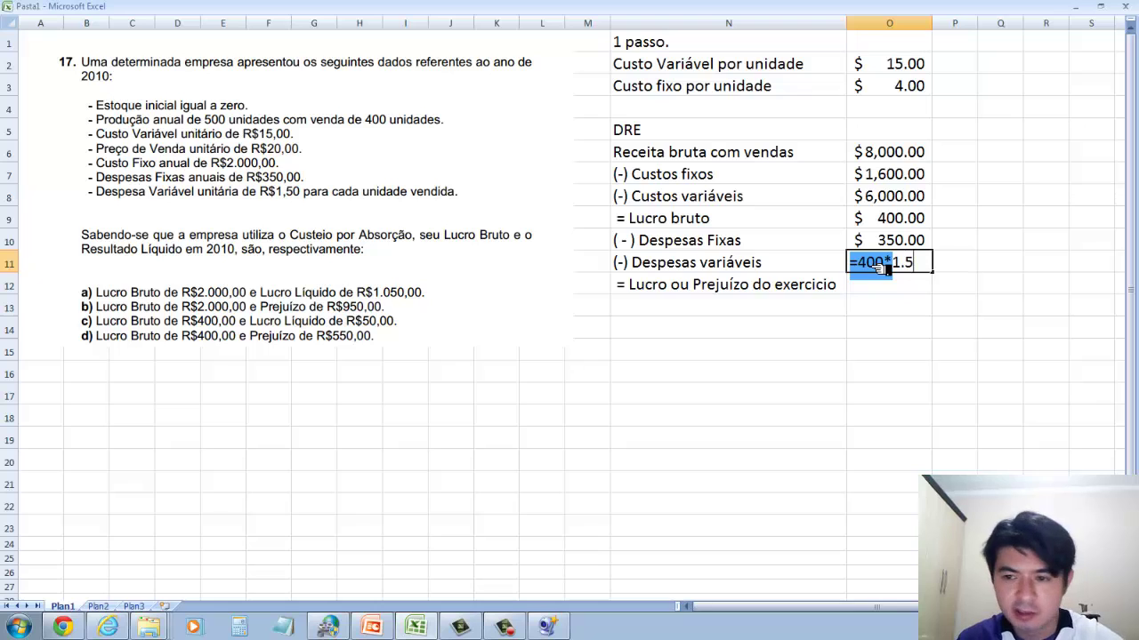
pyautogui.press('Return')
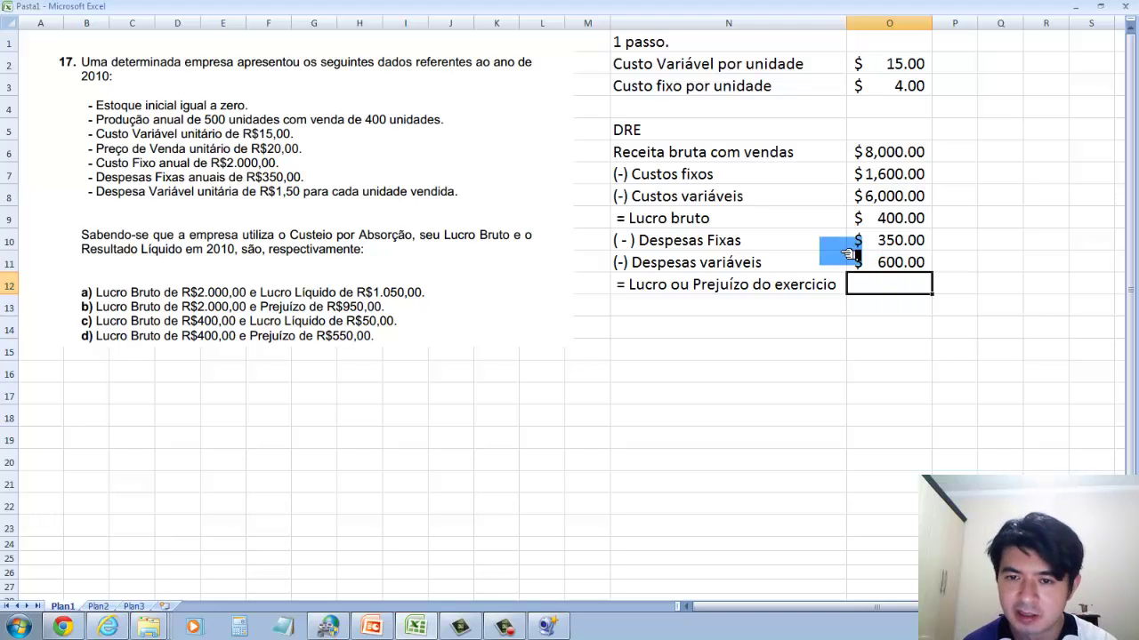
# Step: Calculate the profit or loss for the year in O12 by subtracting both expenses from gross profit with =O9-O10-O11
pyautogui.doubleClick(890, 286)
pyautogui.write('=')
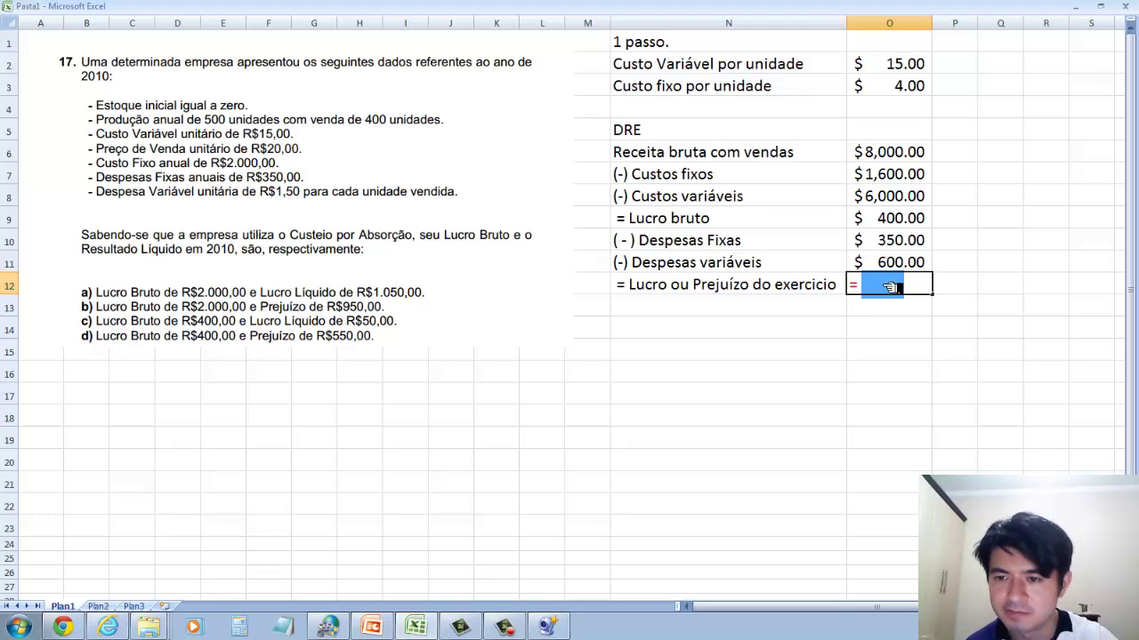
pyautogui.click(880, 220)
pyautogui.write('-')
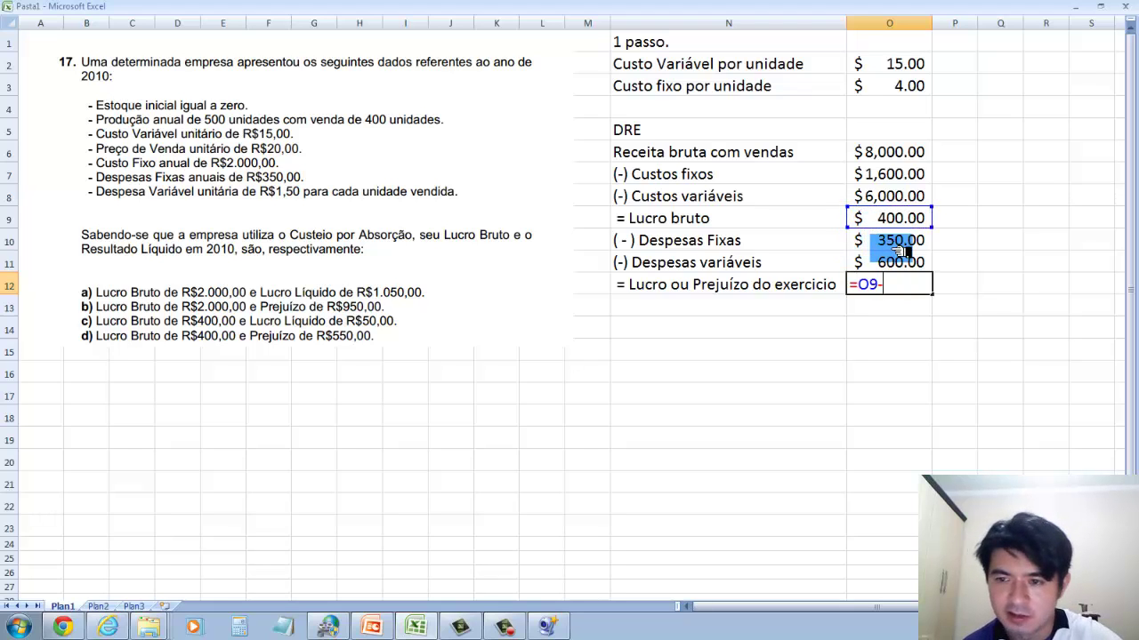
pyautogui.click(898, 242)
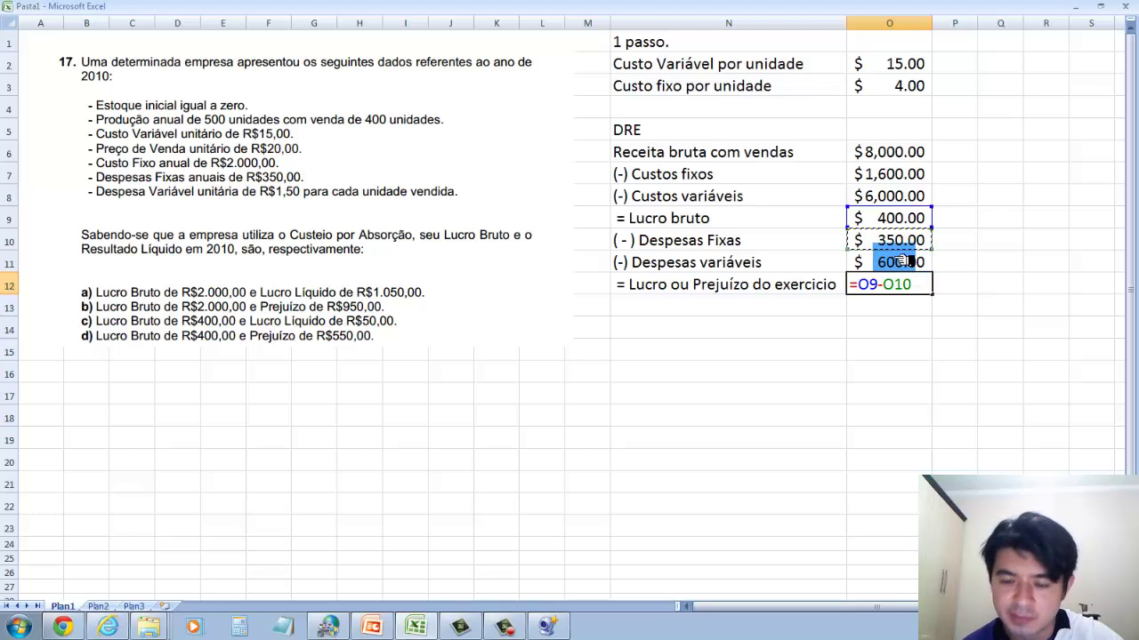
pyautogui.write('-')
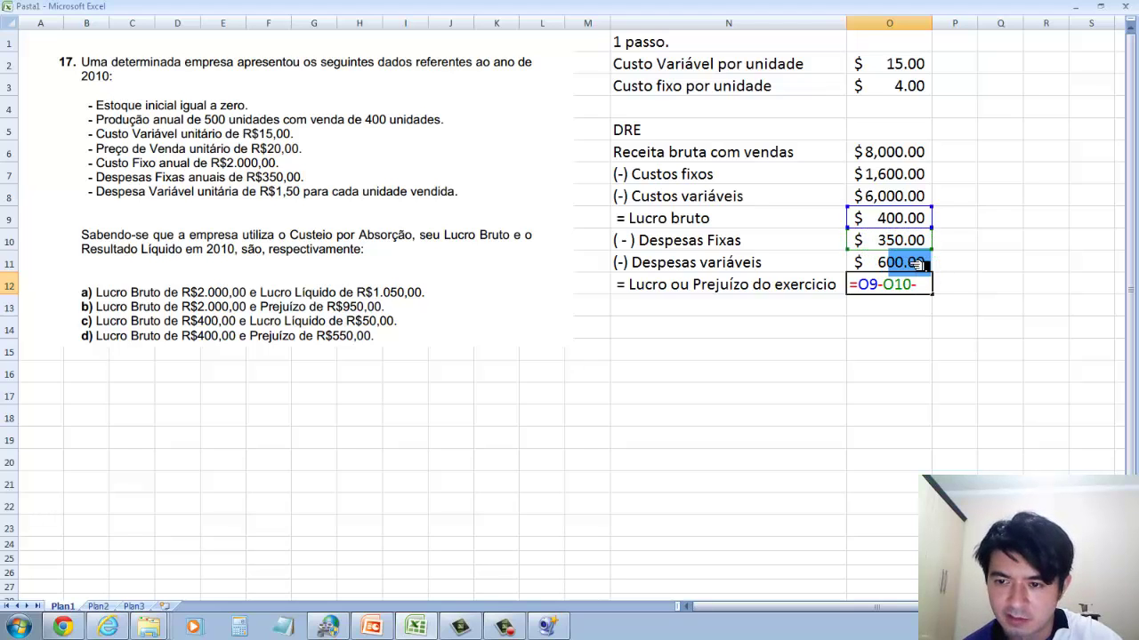
pyautogui.click(912, 261)
pyautogui.press('Return')
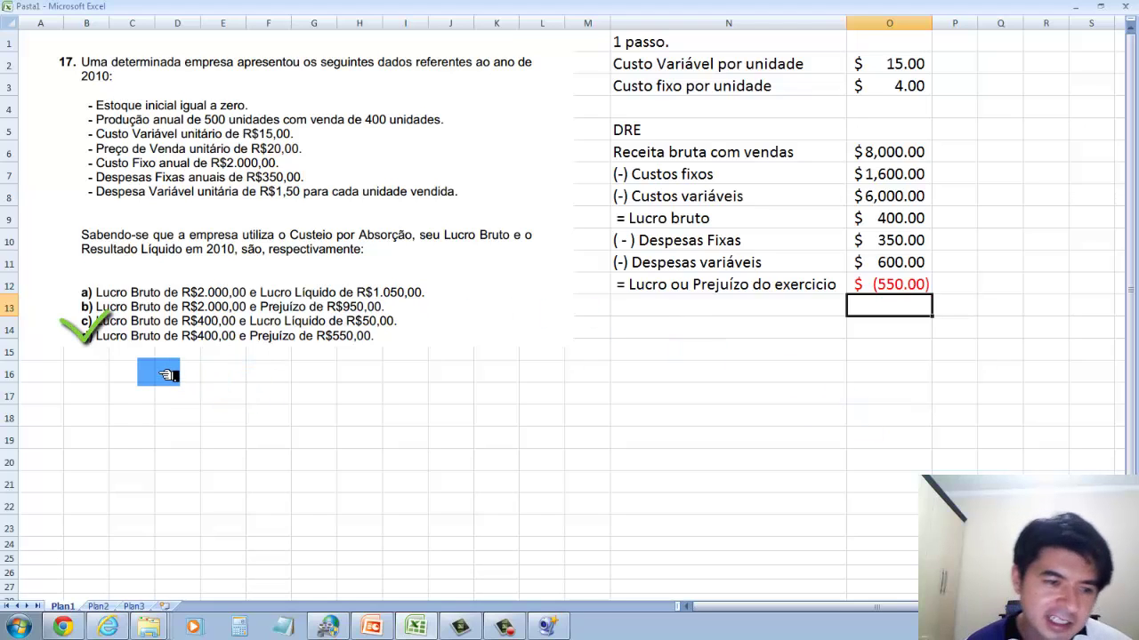
pyautogui.moveTo(681, 222); pyautogui.dragTo(876, 220)
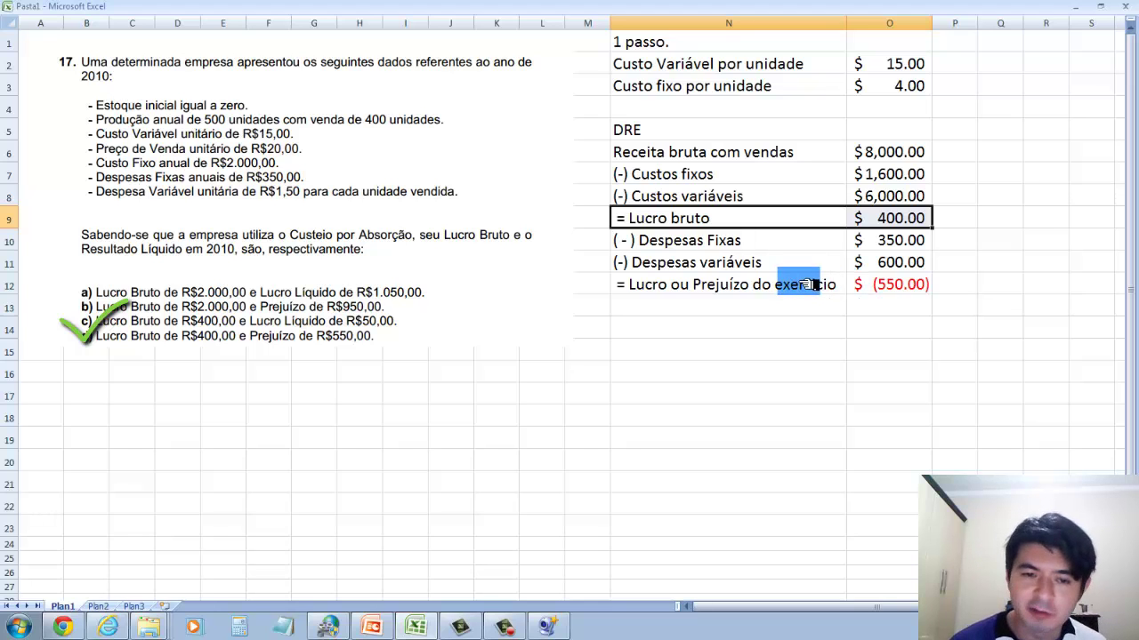
pyautogui.click(549, 394)
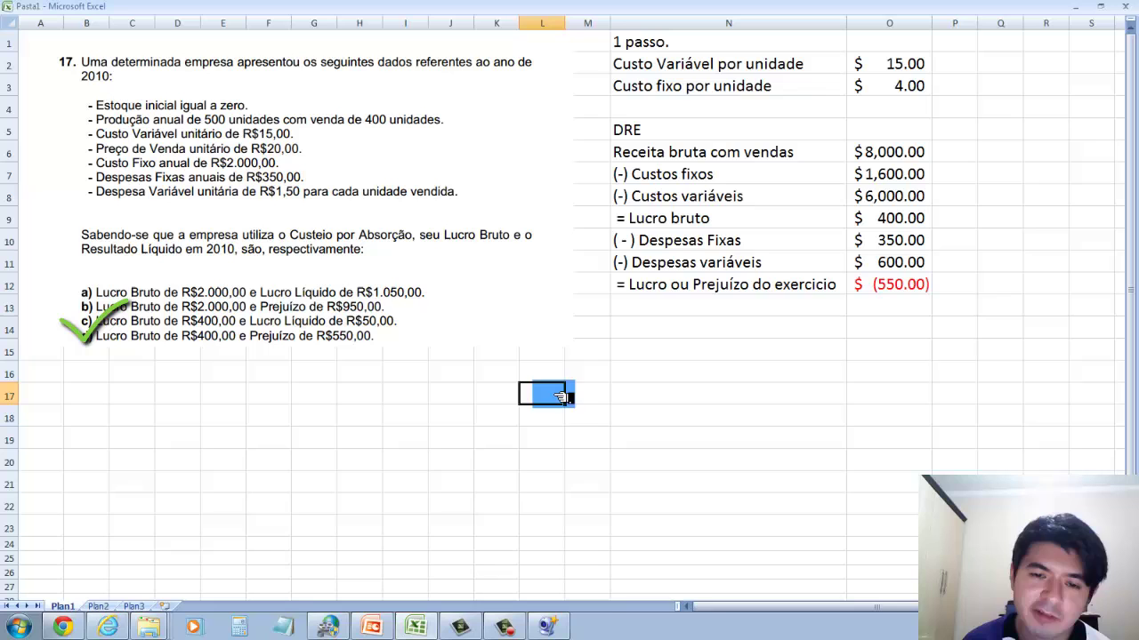
# Step: Switch to the PowerPoint presentation and start the slide show from slide 4
pyautogui.click(373, 627)
pyautogui.scroll(-2, 219, 519)
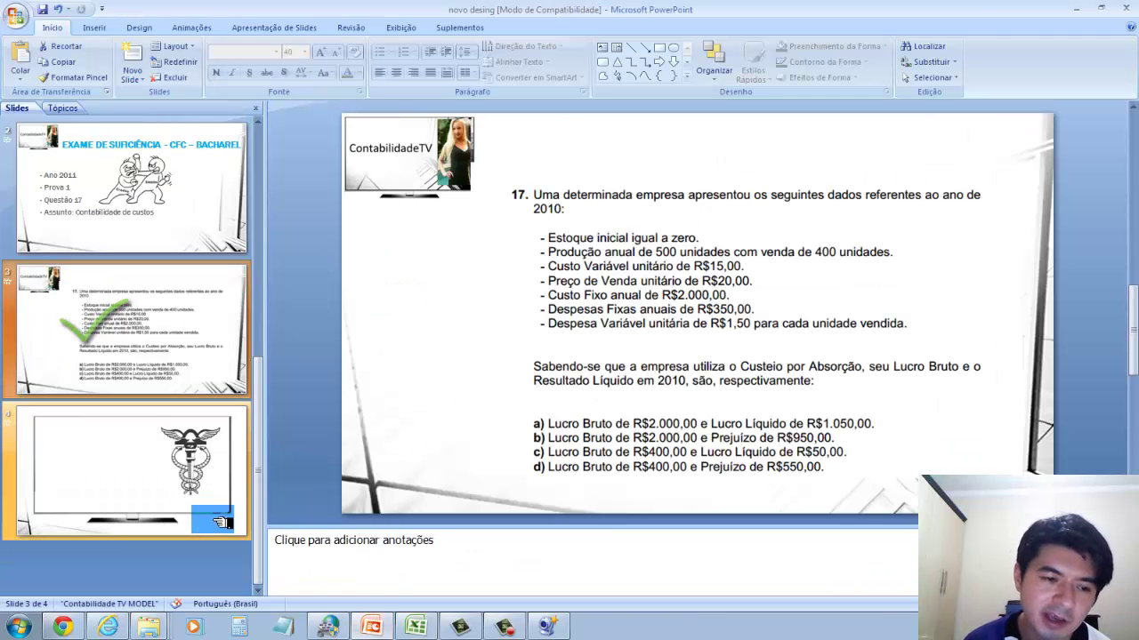
pyautogui.click(195, 471)
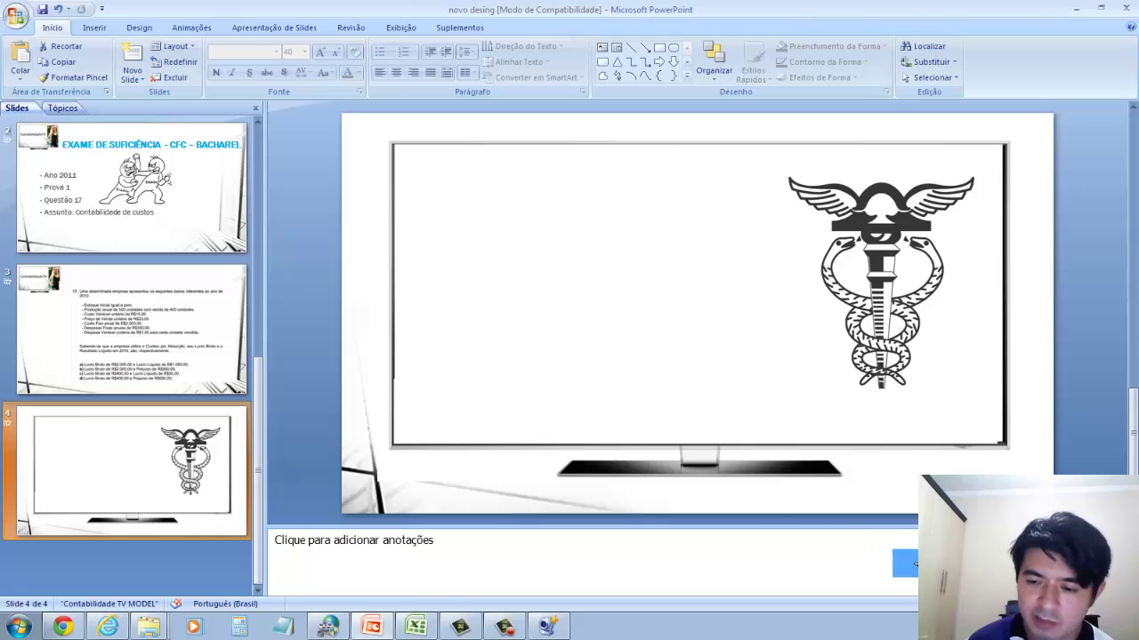
pyautogui.hotkey('shift', 'F5')
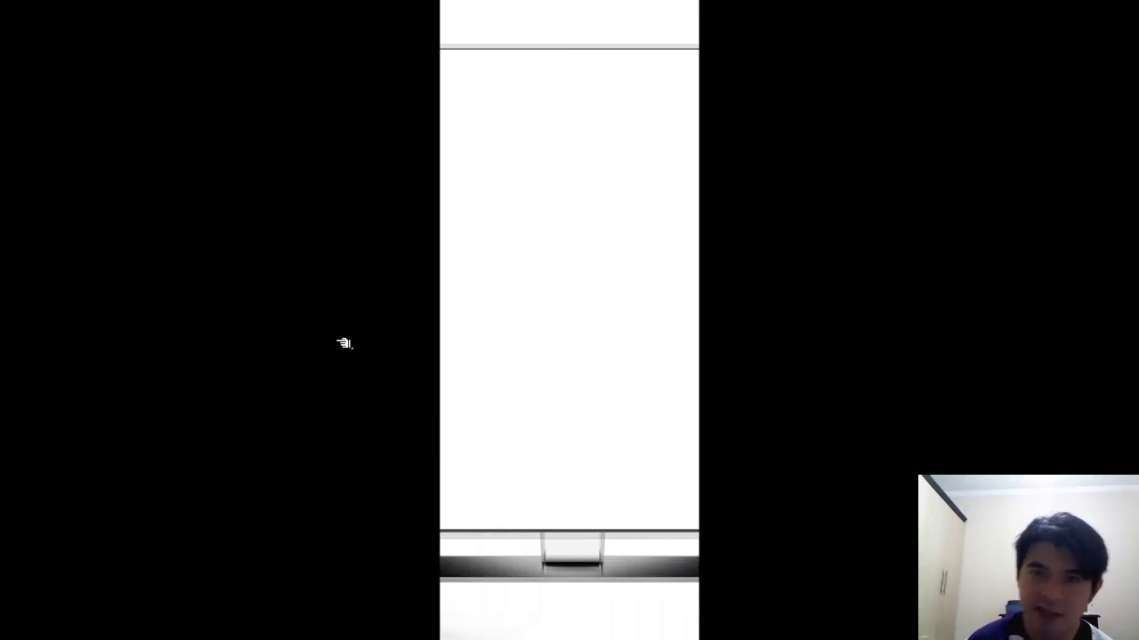